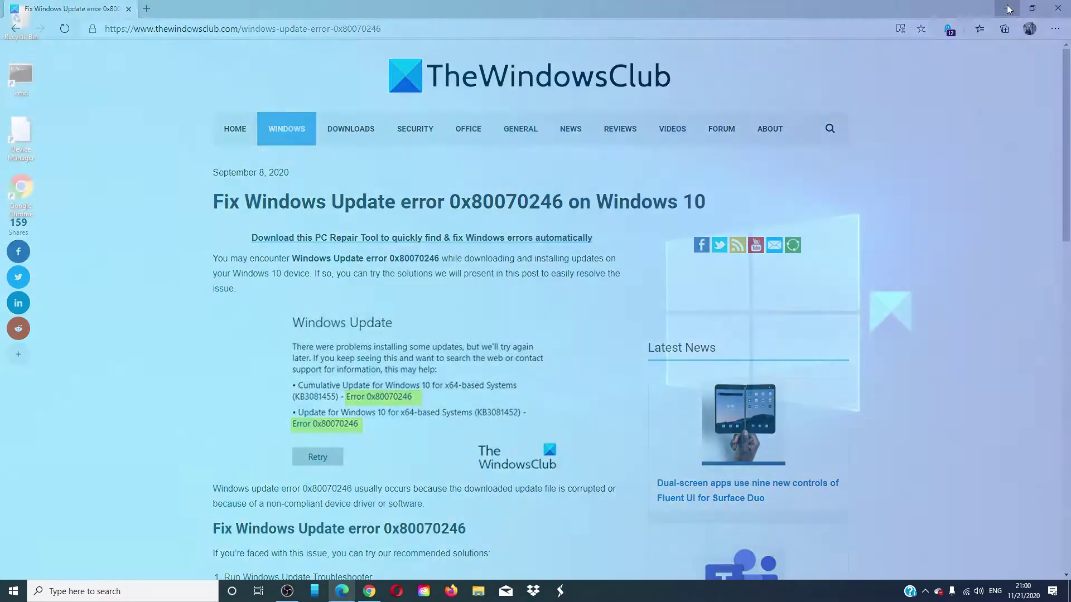
Run the Windows Update troubleshooter from Troubleshoot settings > Additional troubleshooters
left_click(1006, 8)
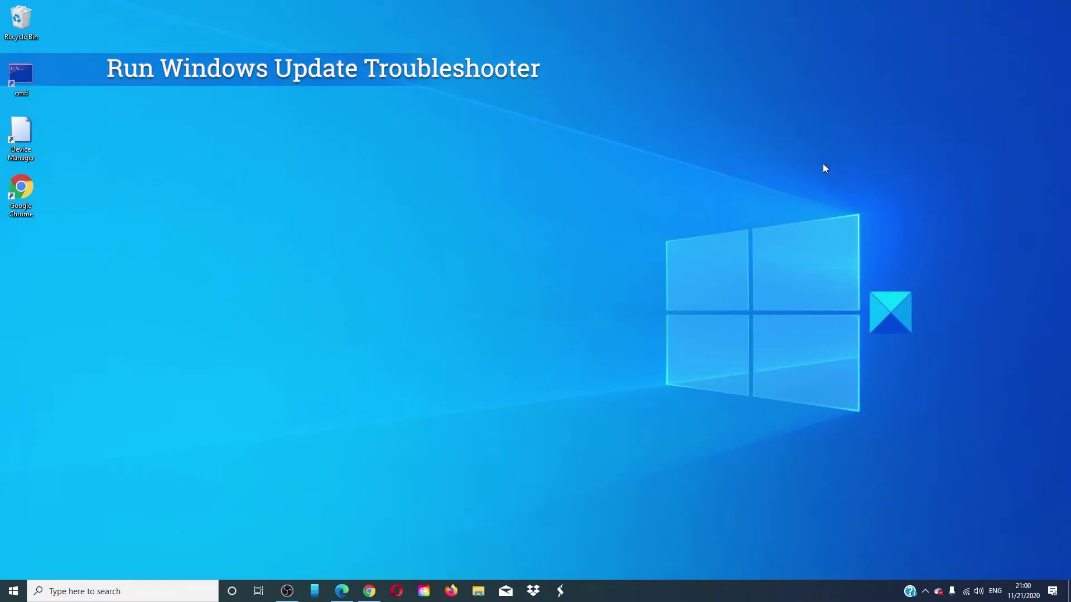
left_click(129, 591)
type("tro")
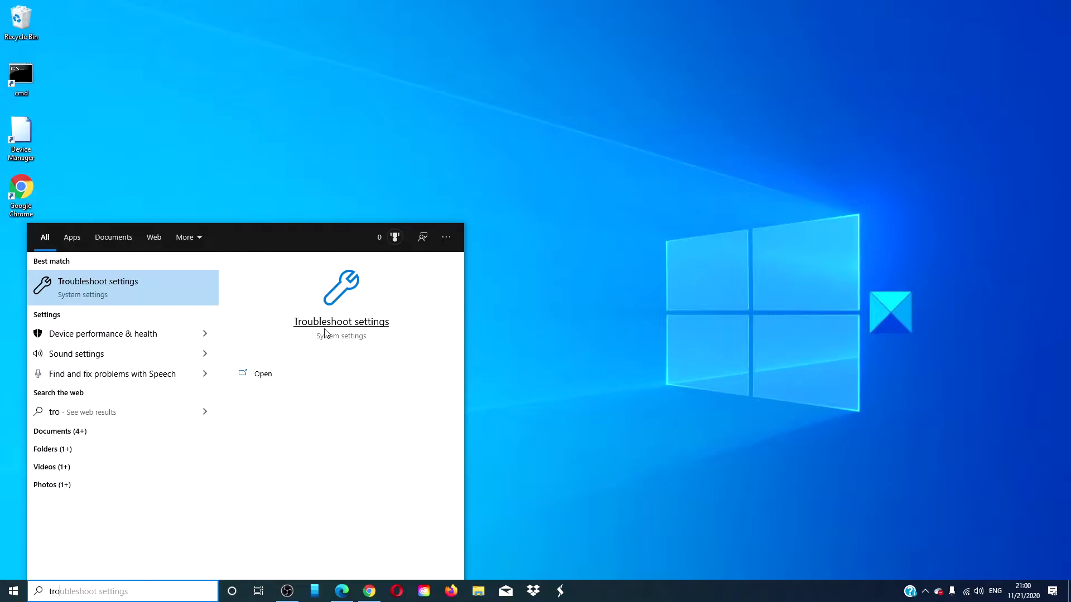
left_click(324, 329)
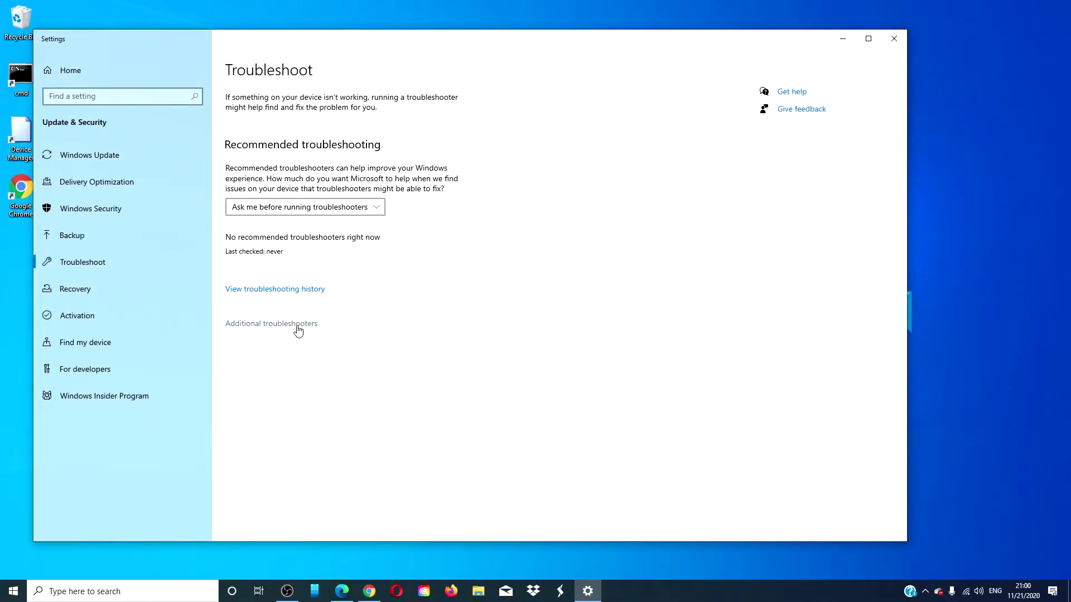
left_click(299, 329)
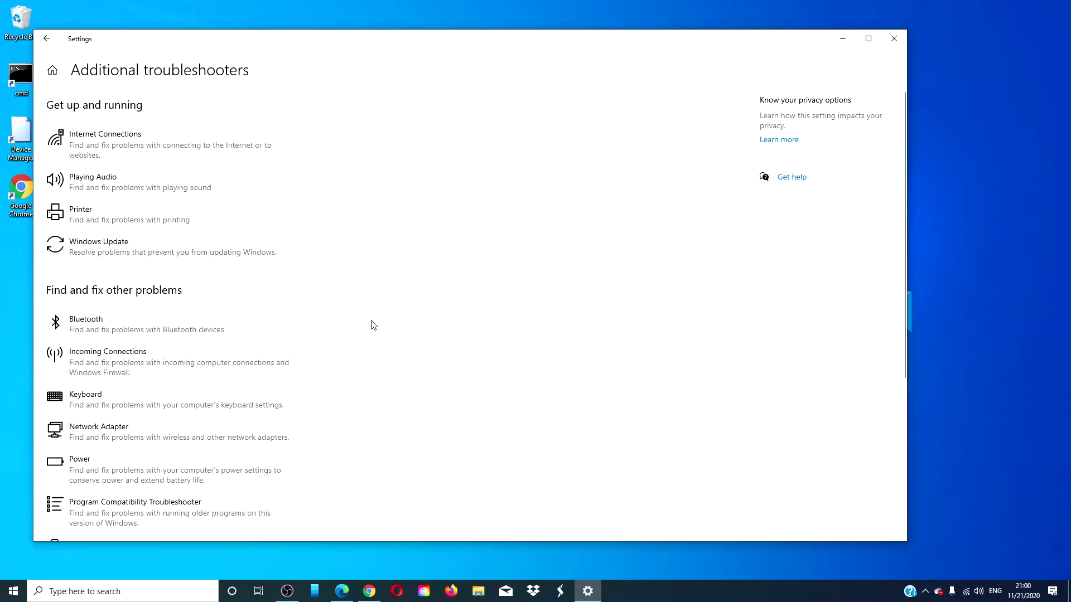
left_click(174, 258)
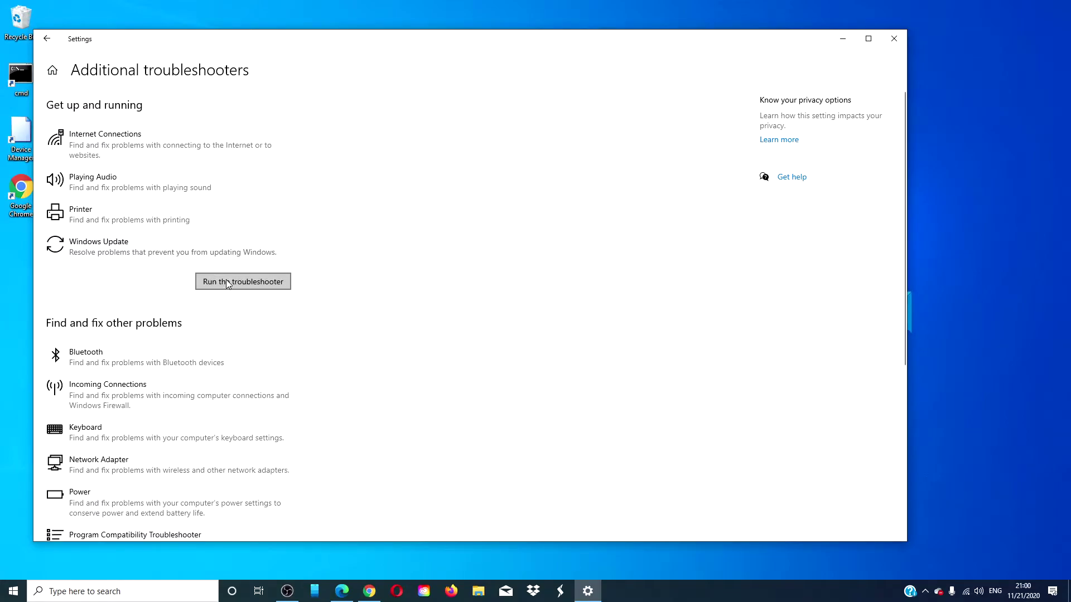
left_click(226, 281)
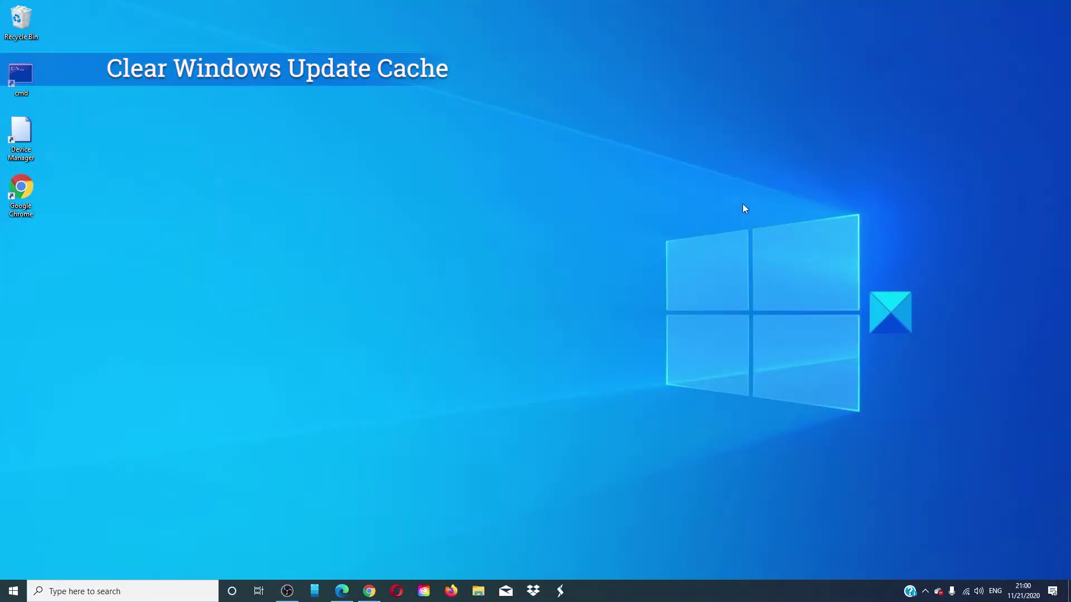
Launch Command Prompt with administrator rights
left_click(197, 595)
type("c")
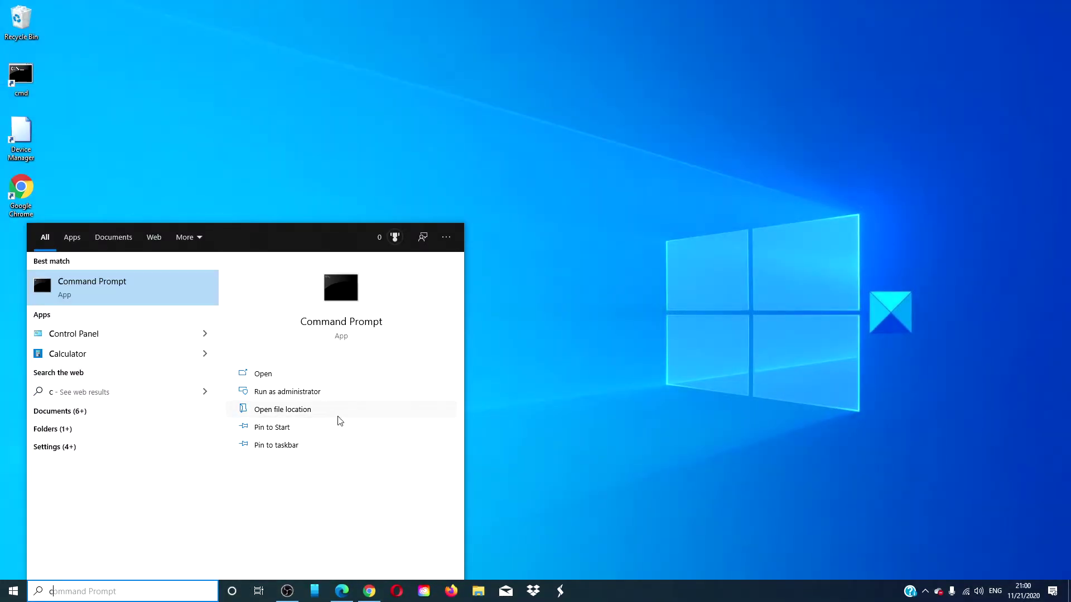
left_click(288, 392)
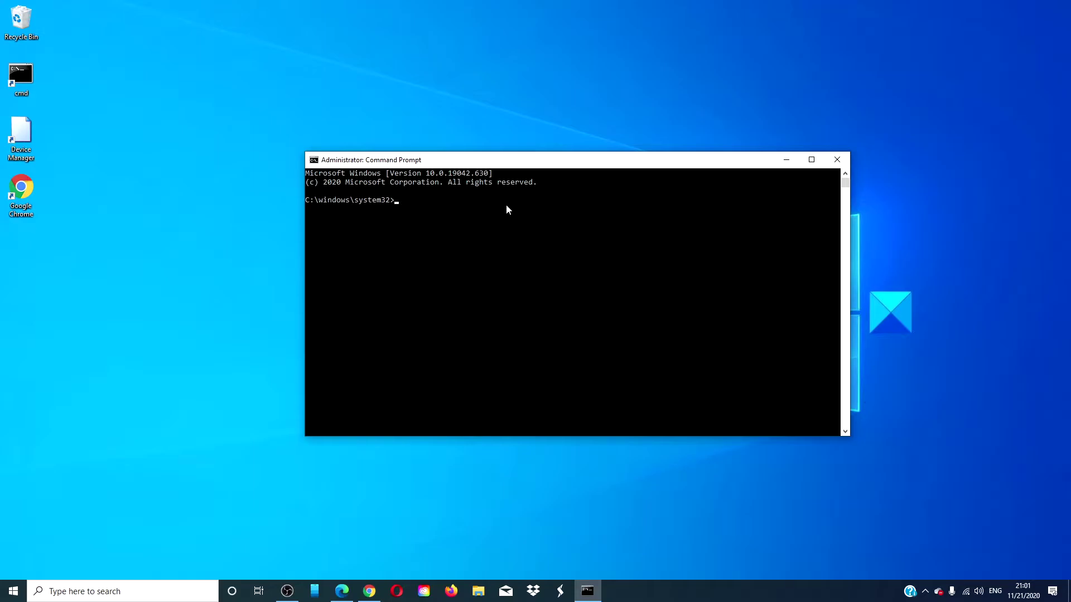
Stop the services with 'net stop wuauserv' and 'net stop bits'
type("net stop[")
key("BackSpace")
type("wuauserv")
key("Return")
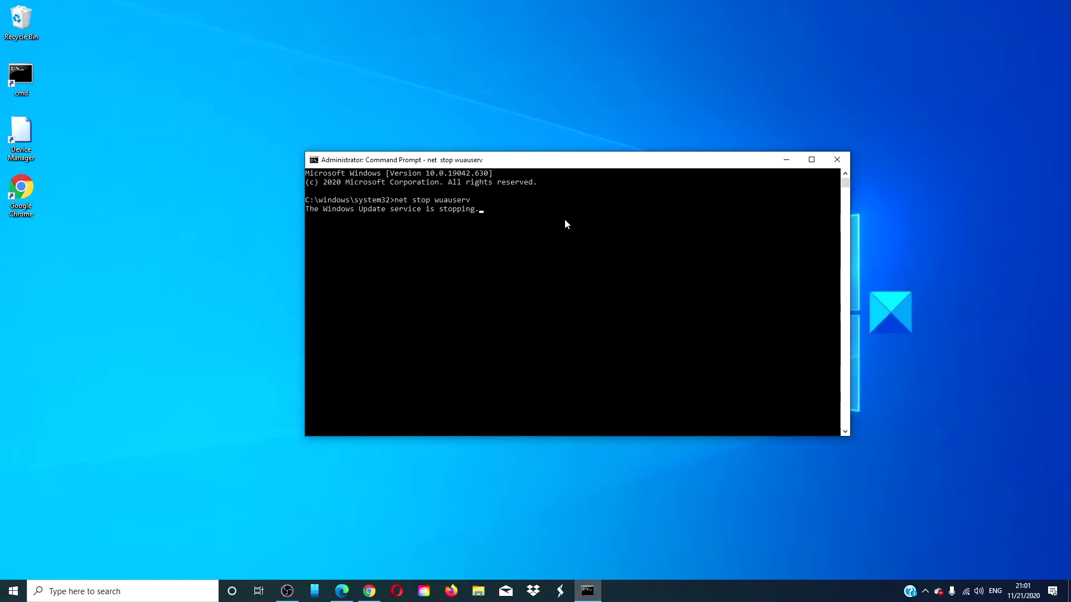
type("ne")
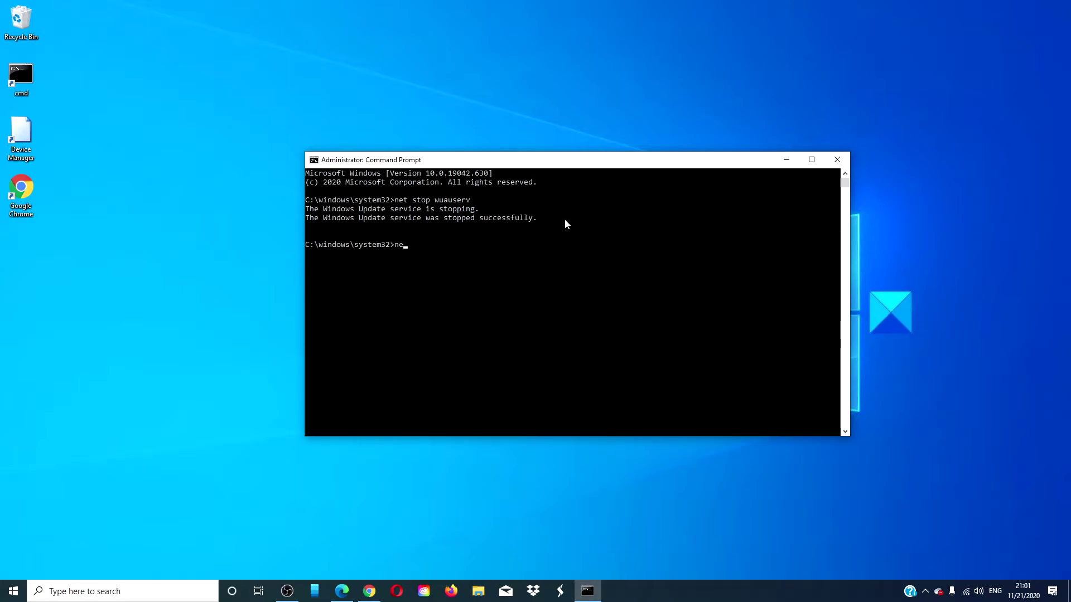
type("t stop bits")
key("Return")
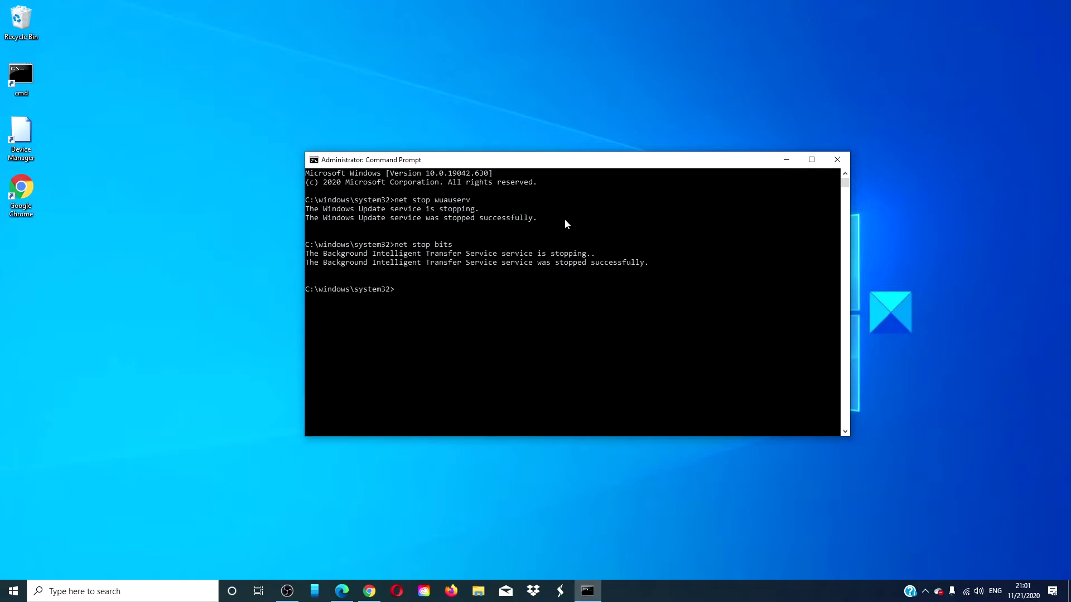
Open the C:\Windows\SoftwareDistribution folder in File Explorer
left_click(480, 595)
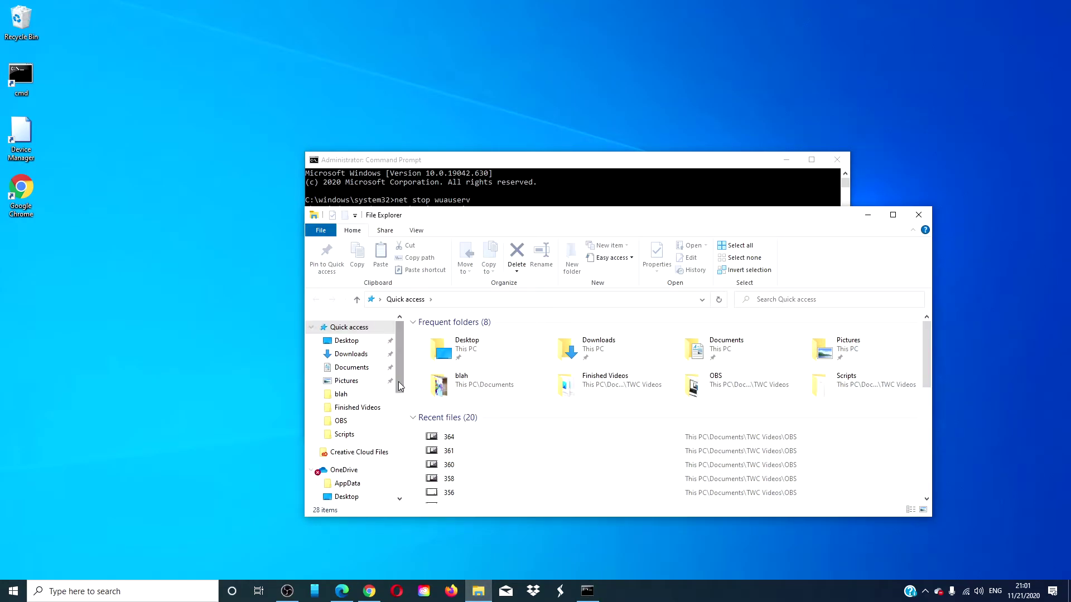
scroll(359, 448, "down", 5)
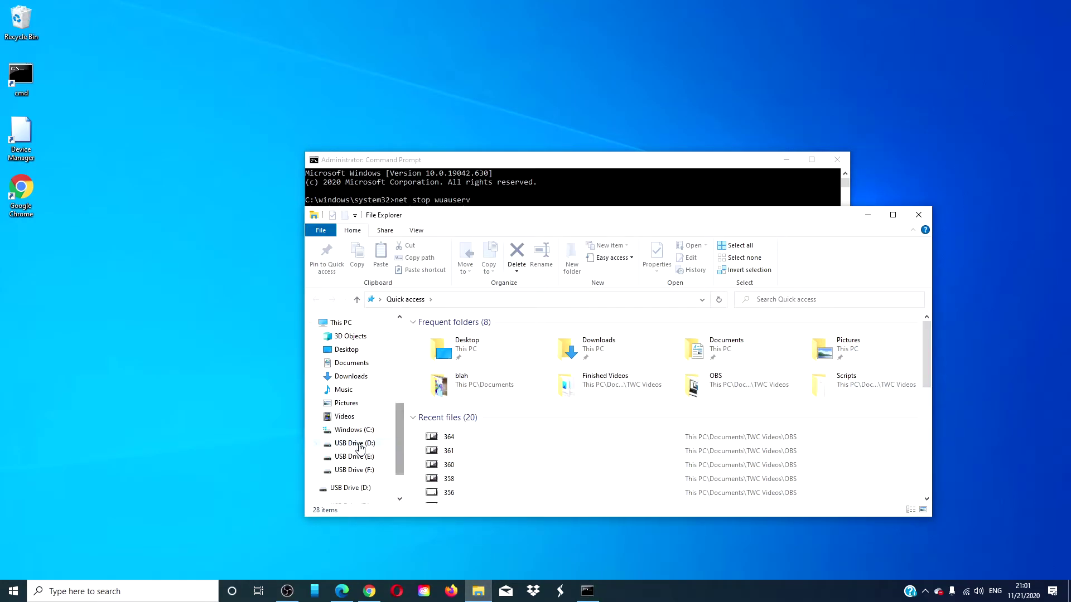
left_click(353, 430)
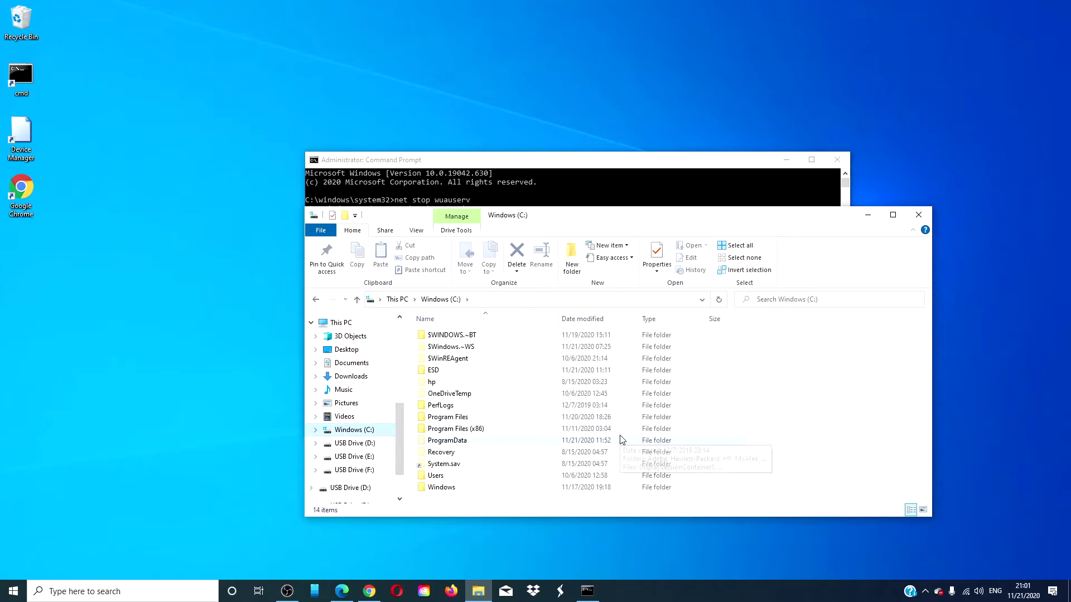
double_click(460, 488)
scroll(551, 414, "down", 8)
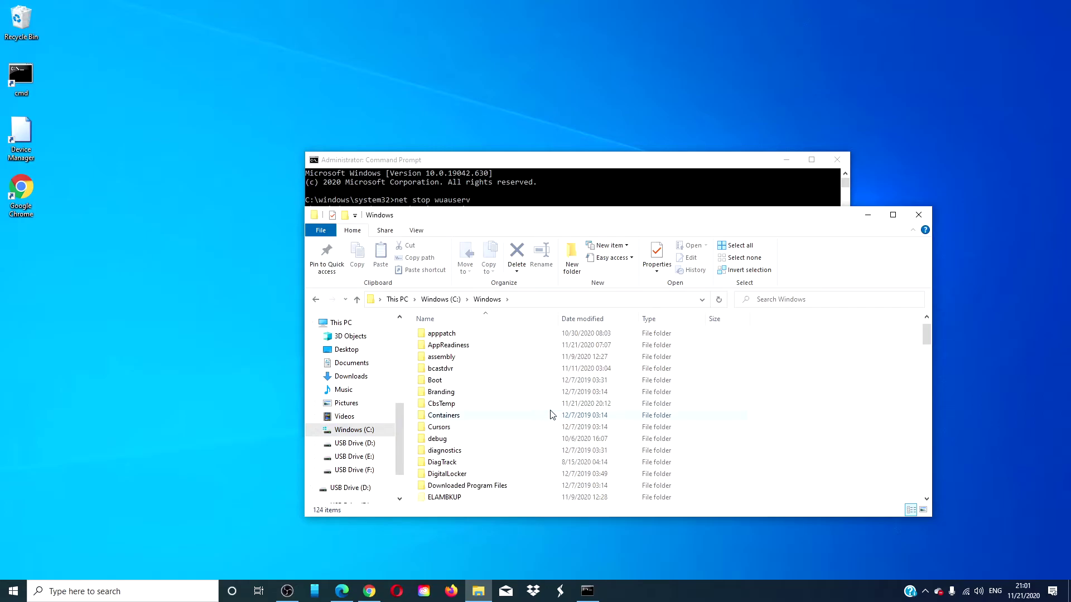
scroll(551, 414, "down", 6)
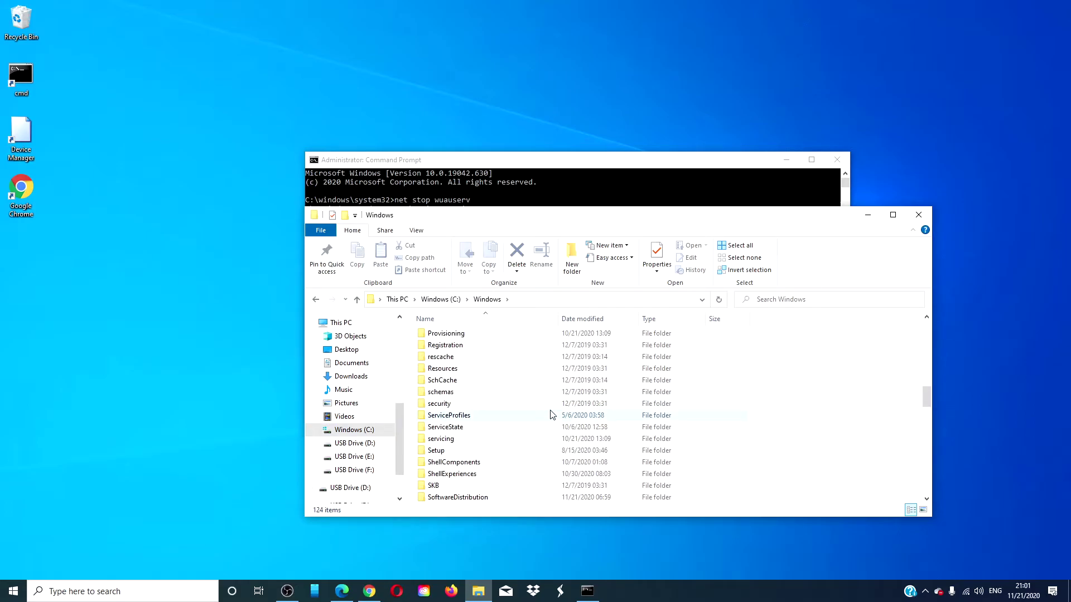
double_click(541, 499)
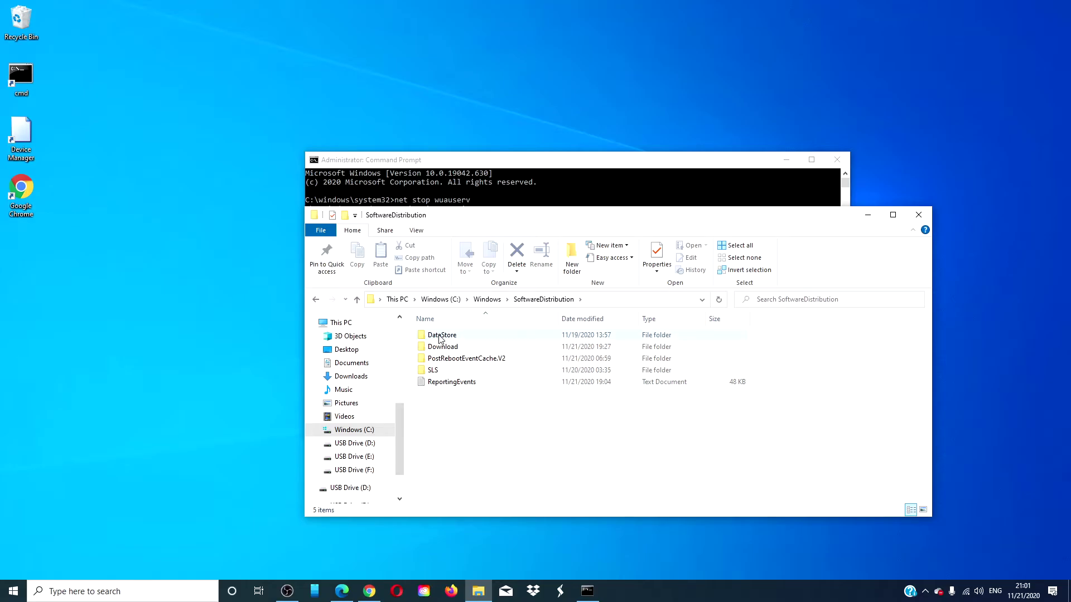
Delete everything inside SoftwareDistribution and close File Explorer
key("ctrl+a")
key("Delete")
left_click(918, 215)
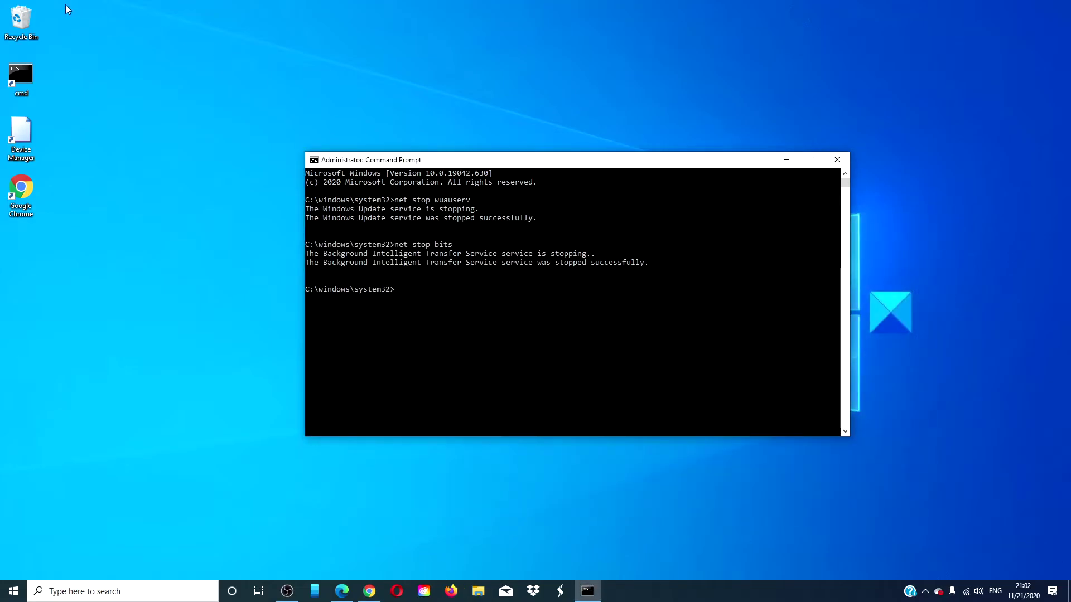
Empty the Recycle Bin, confirming the permanent deletion
right_click(20, 15)
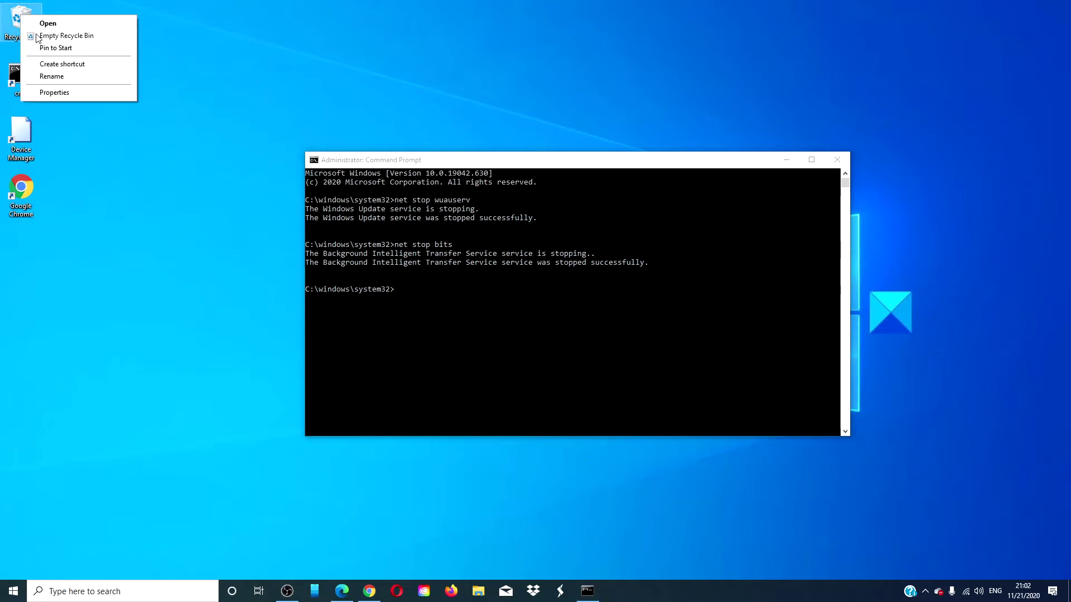
left_click(38, 36)
left_click(574, 306)
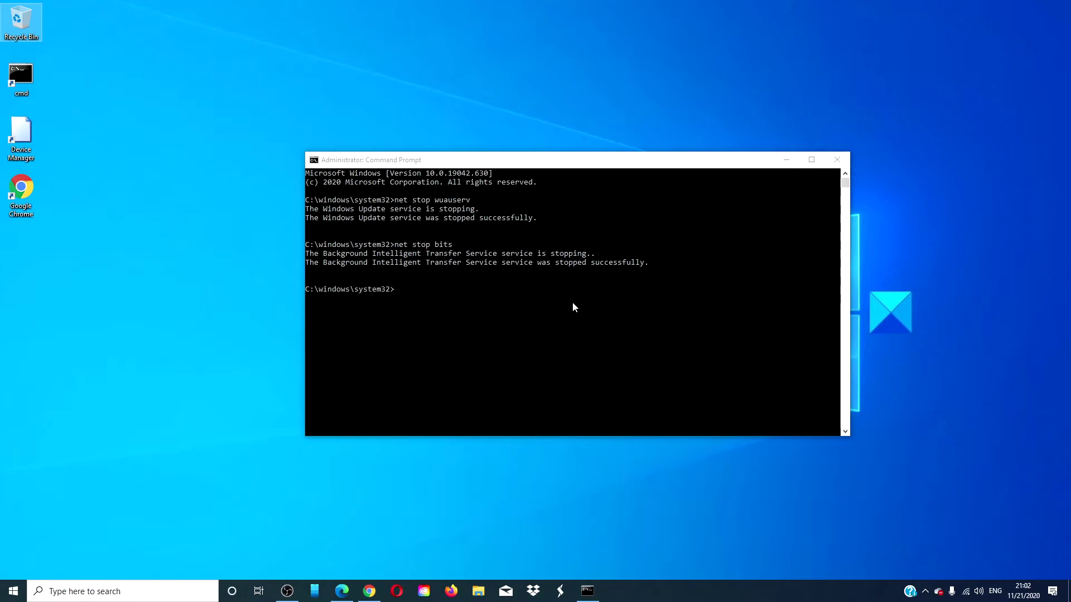
Run 'net start wuauserv' and 'net start bits', then exit Command Prompt
left_click(408, 294)
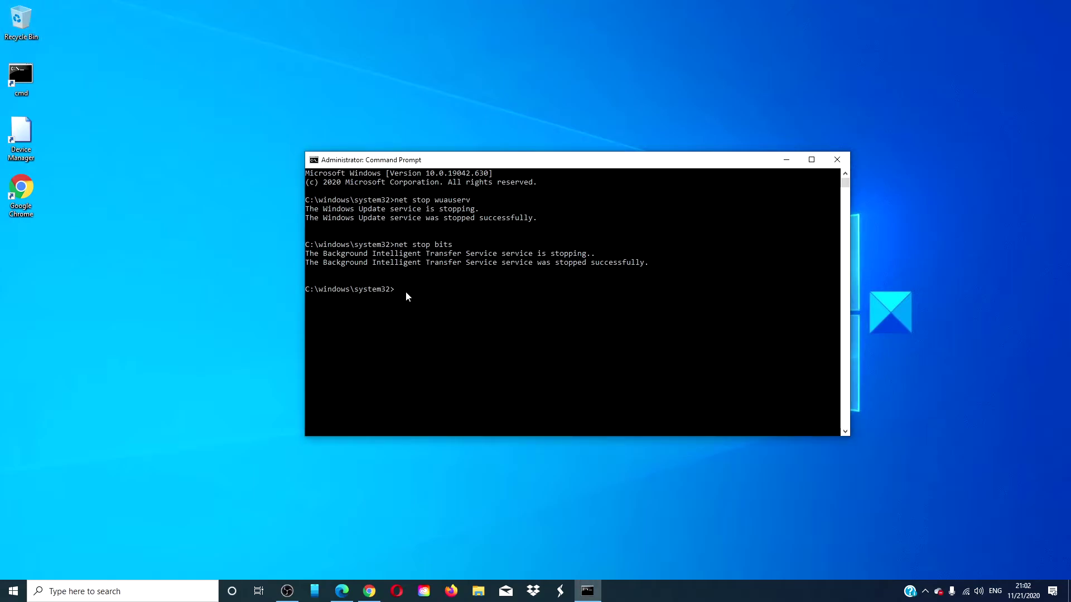
type("net start wuauserv")
key("Return")
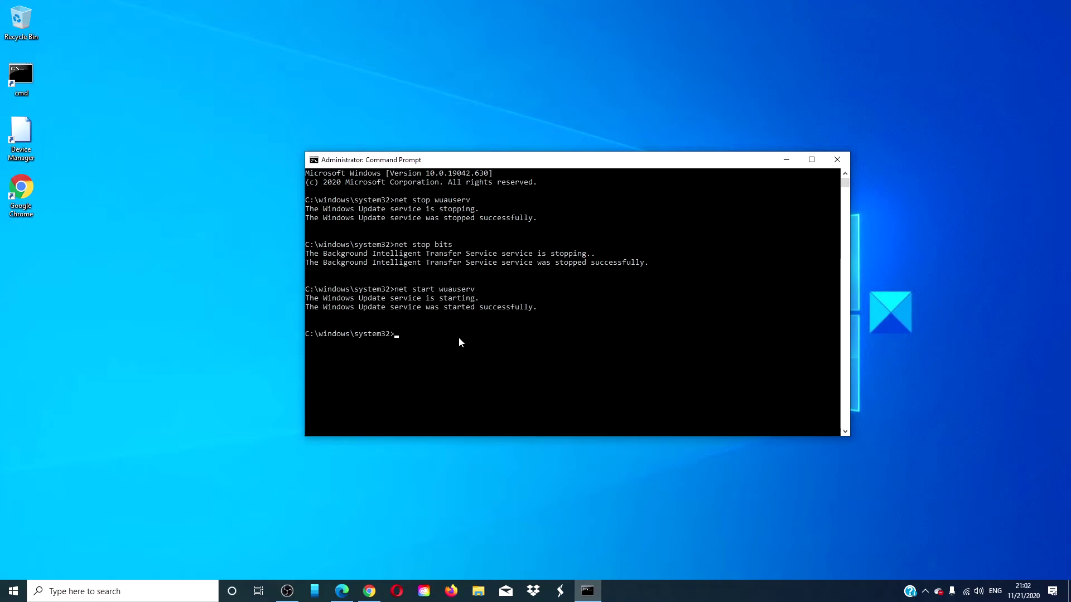
type("net start bits")
key("Return")
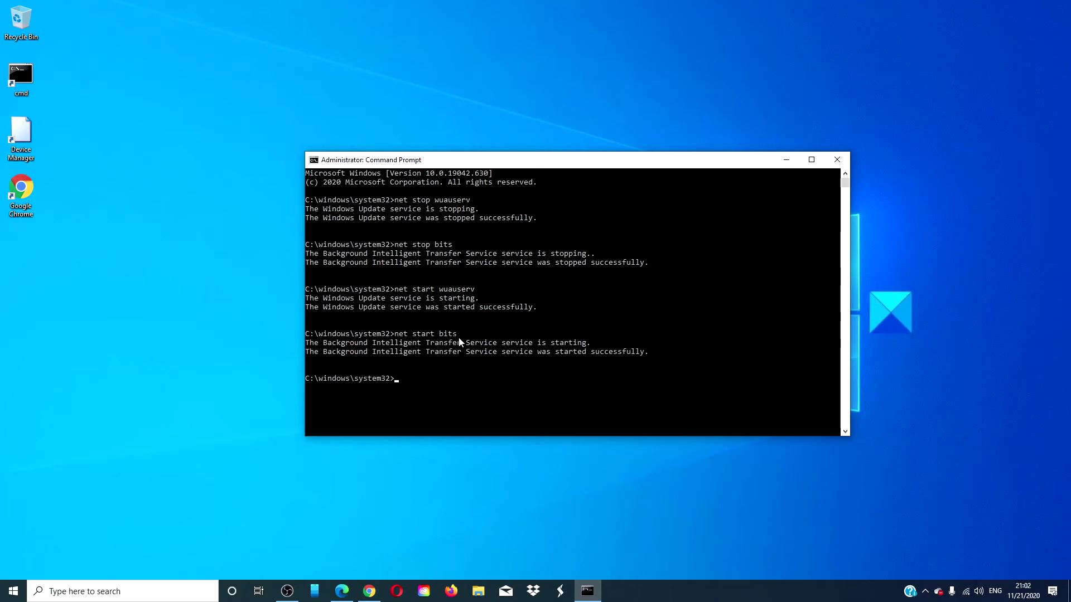
type("exit")
key("Return")
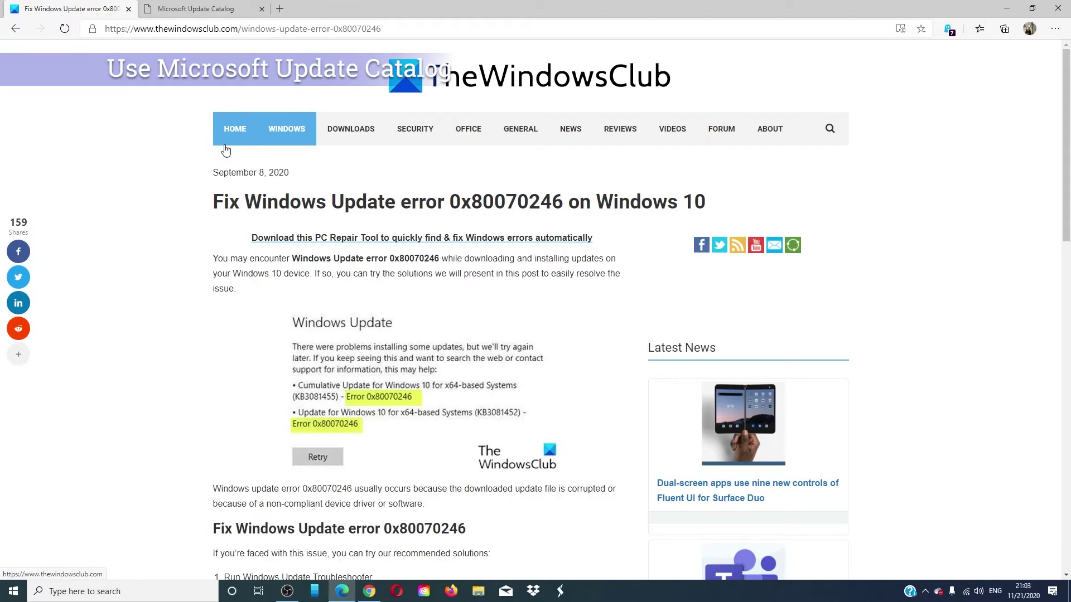
left_click(174, 11)
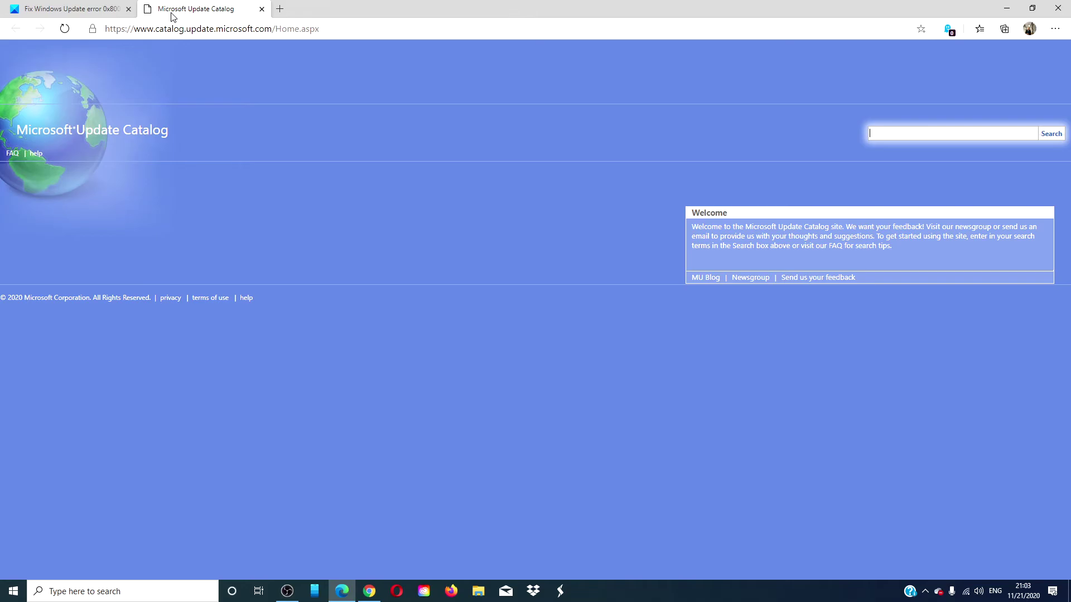
left_click(96, 13)
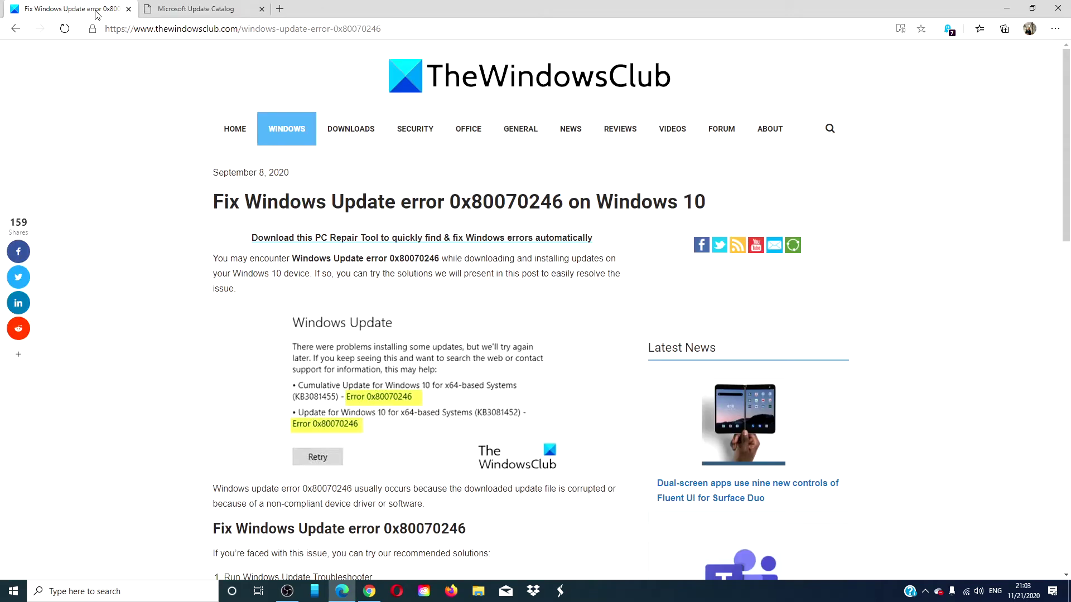